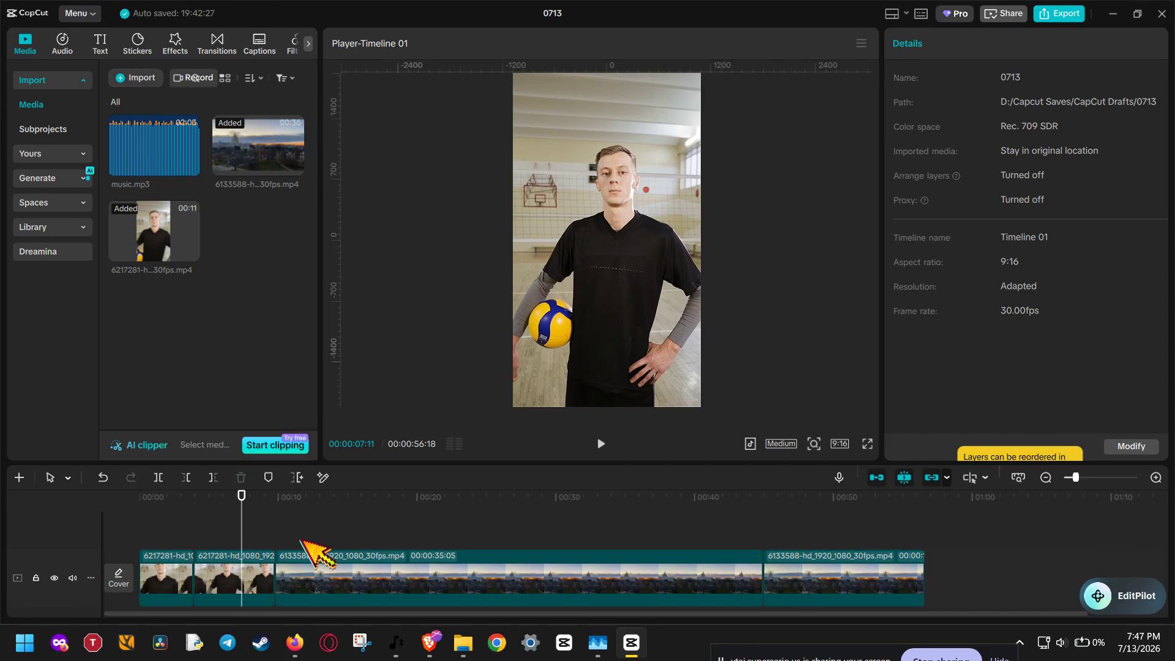
On the second volleyball player clip, set the adjustment effects to Sharpen 34, Clarity 15 and Particles 8
left_click(257, 578)
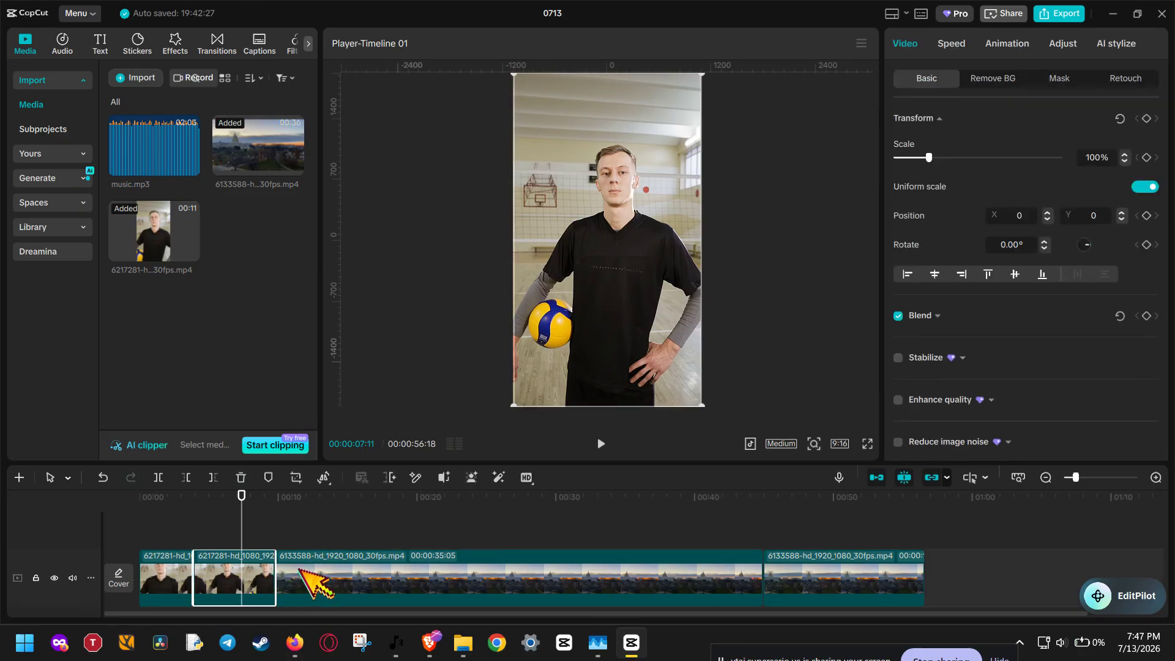
left_click(300, 569)
left_click(322, 518)
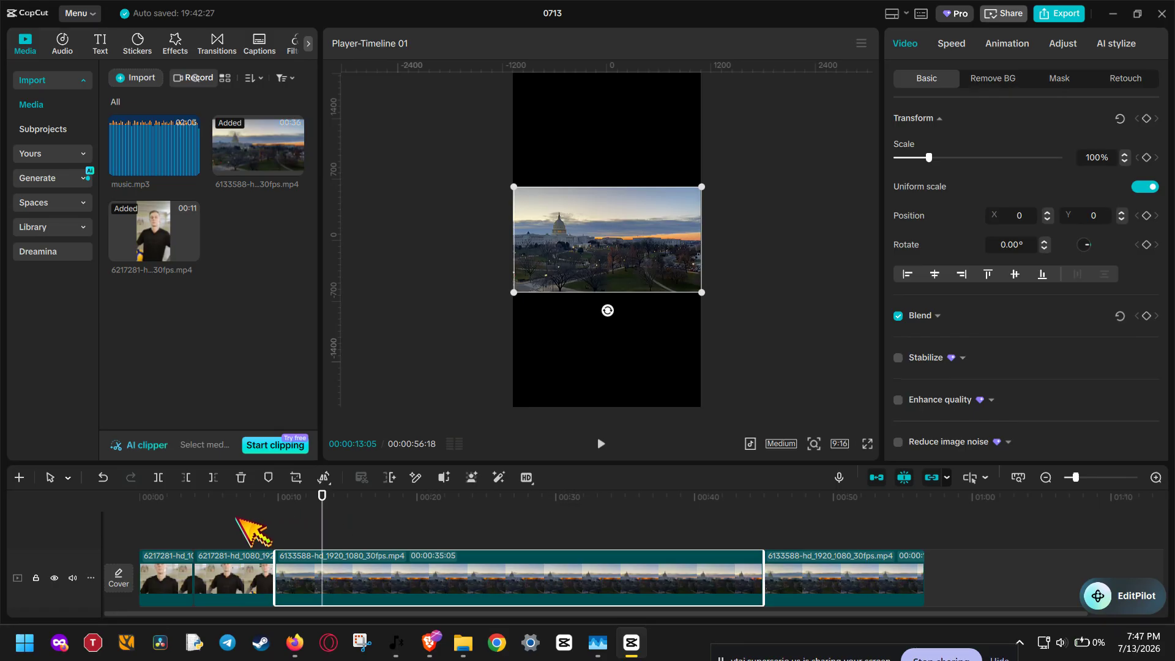
left_click(222, 520)
left_click(238, 578)
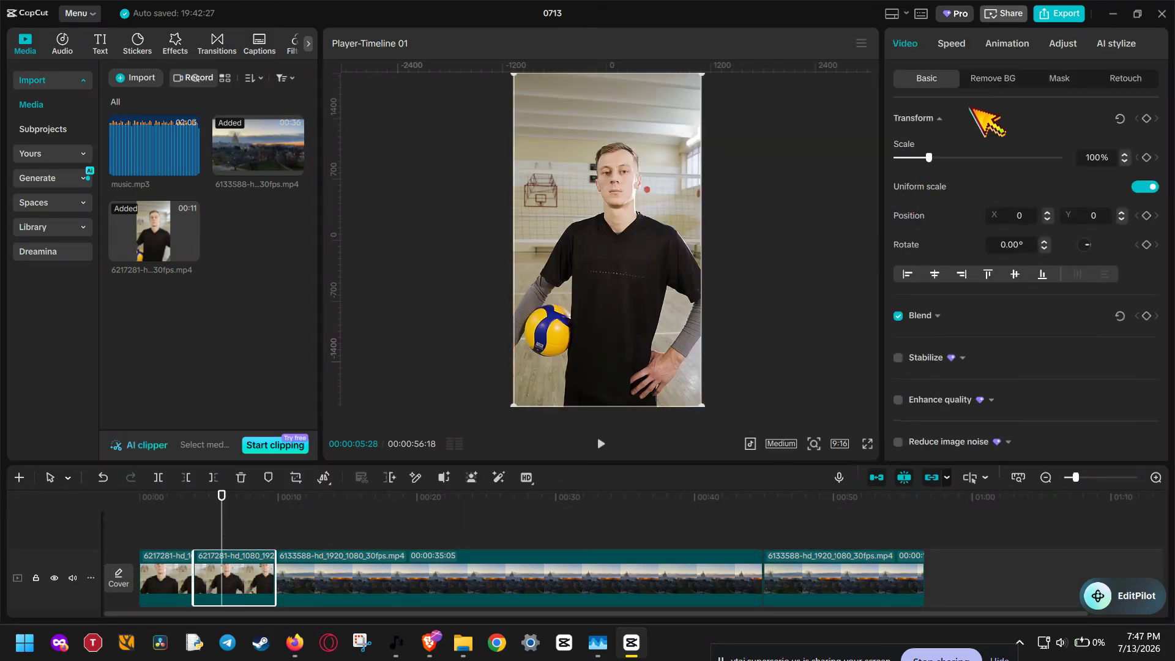
left_click(1064, 43)
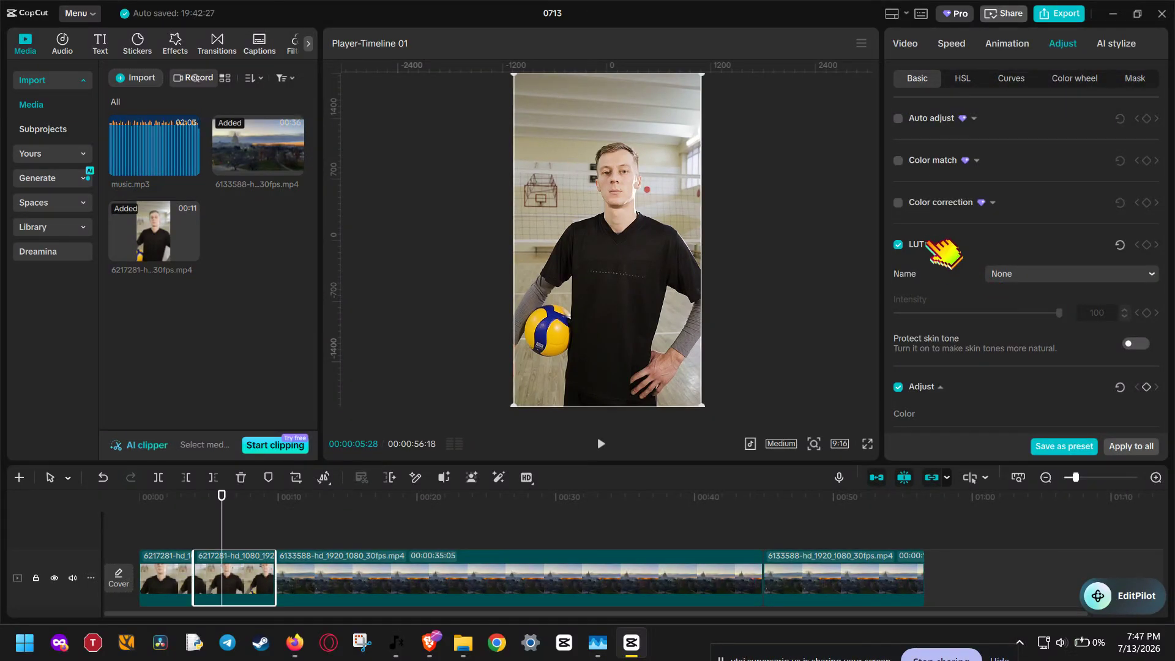
left_click(931, 244)
scroll(943, 300, "down", 5)
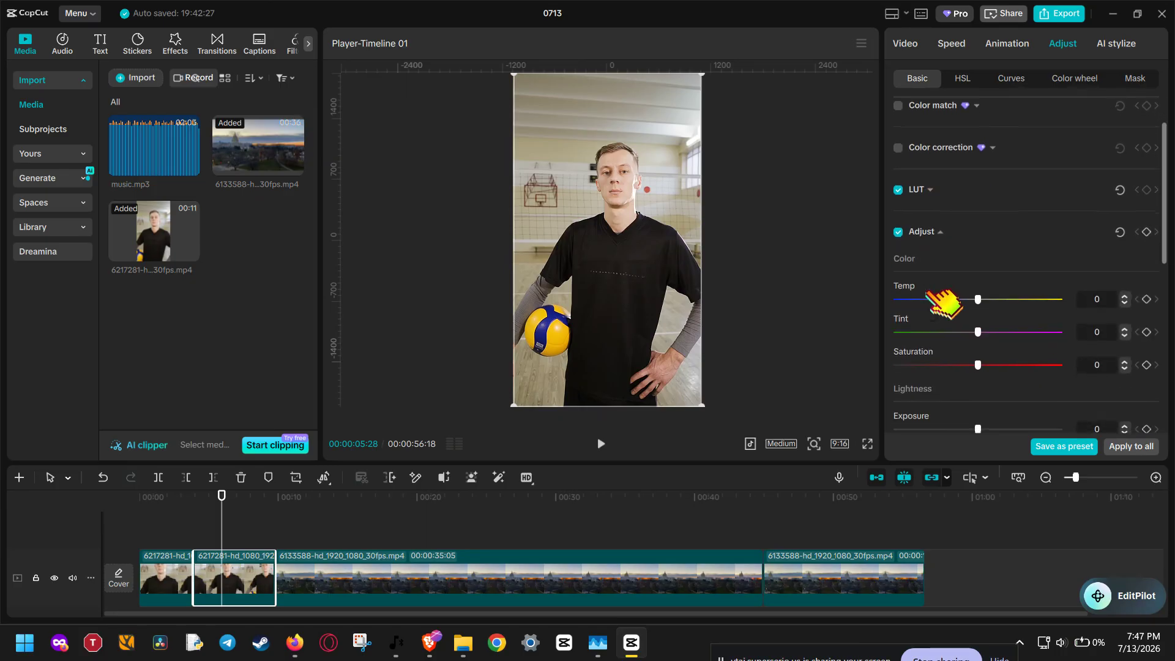
scroll(943, 300, "down", 5)
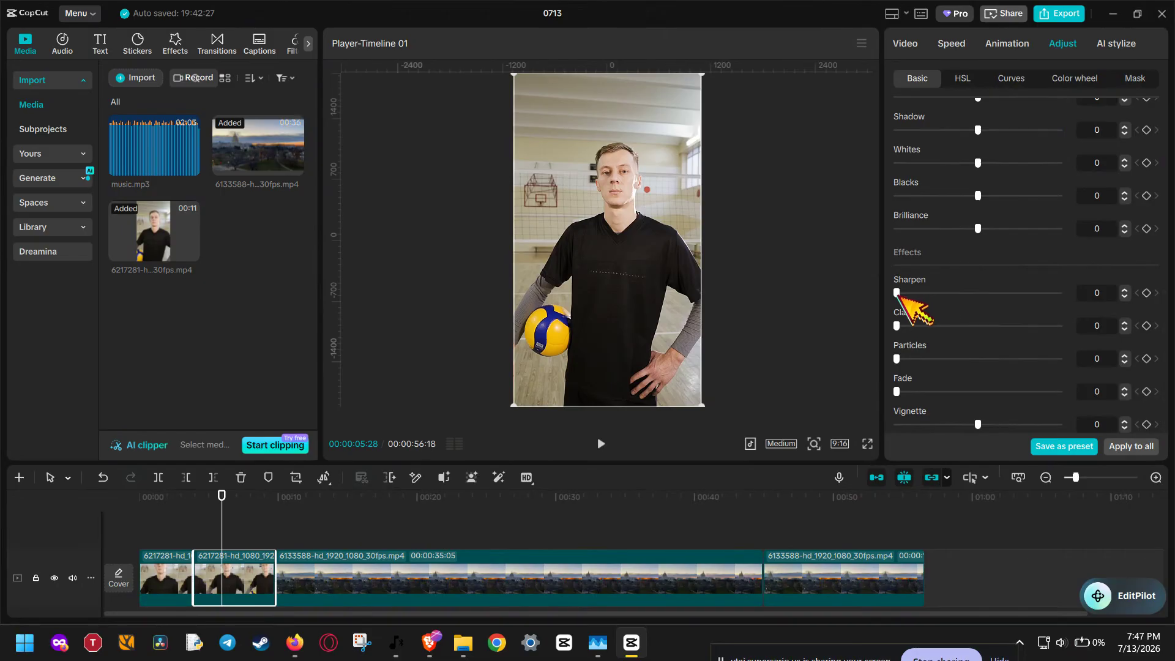
left_click_drag(898, 294, 952, 294)
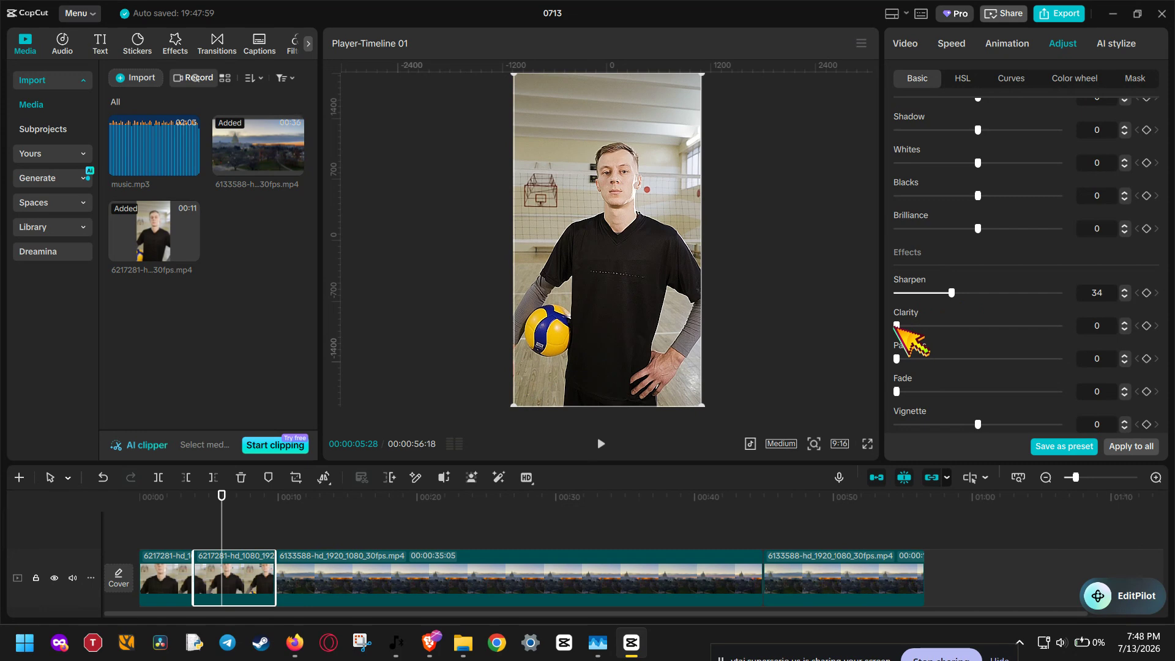
mouse_move(896, 326)
left_mouse_down()
mouse_move(935, 327)
mouse_move(920, 326)
left_mouse_up()
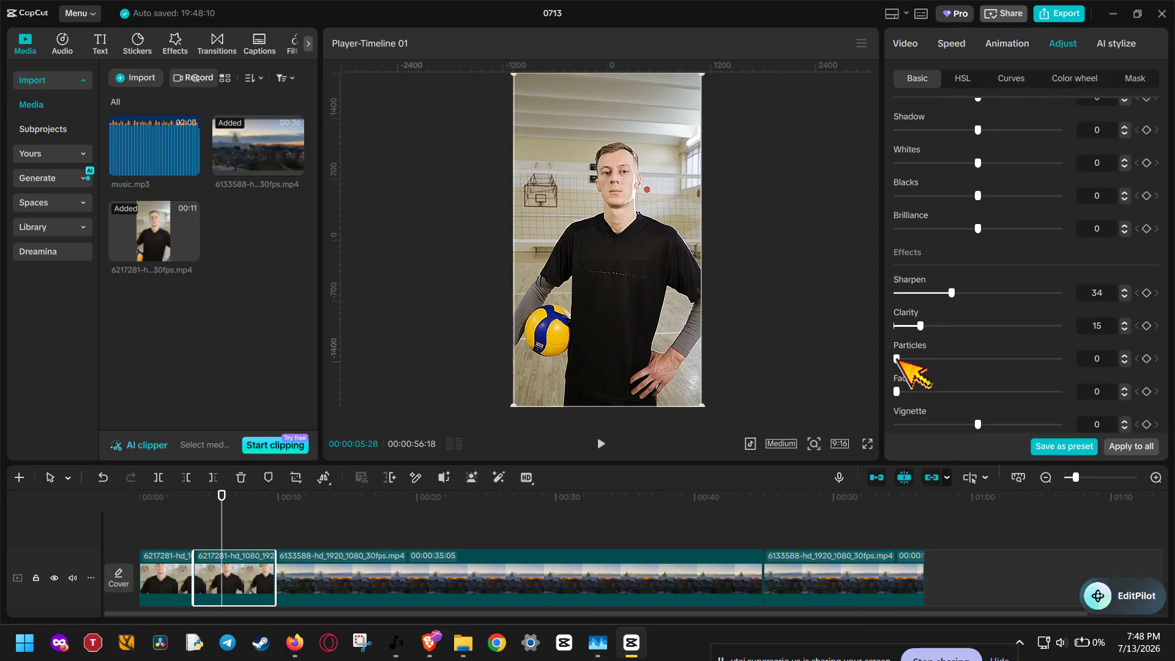
left_click_drag(897, 360, 909, 359)
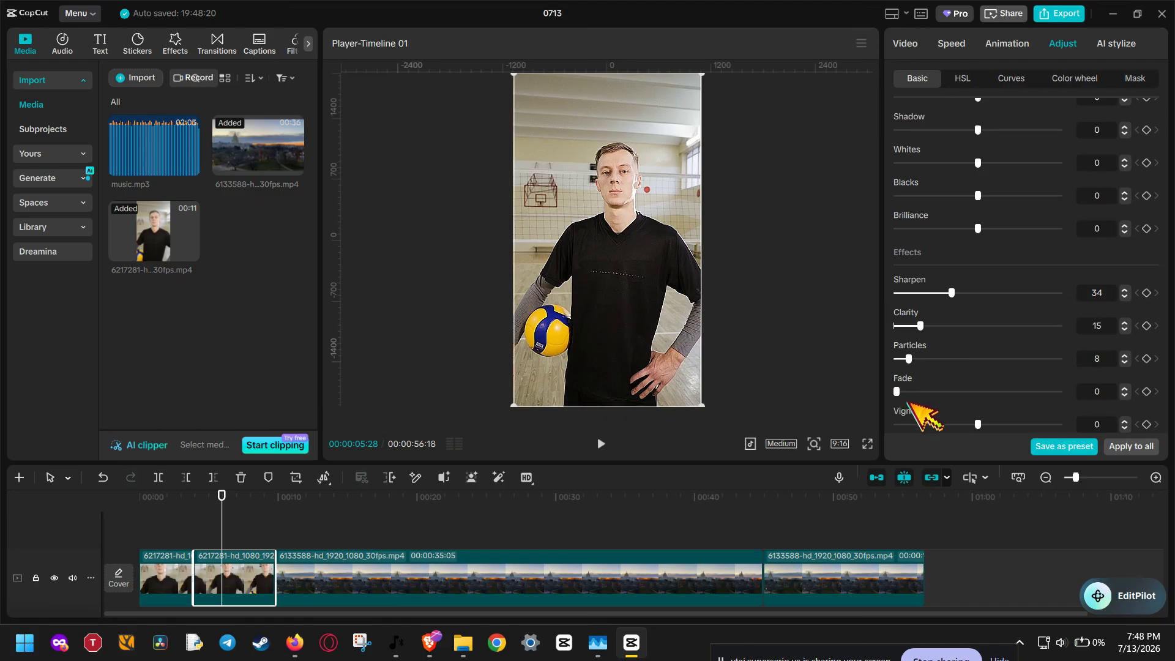
scroll(1133, 379, "up", 2)
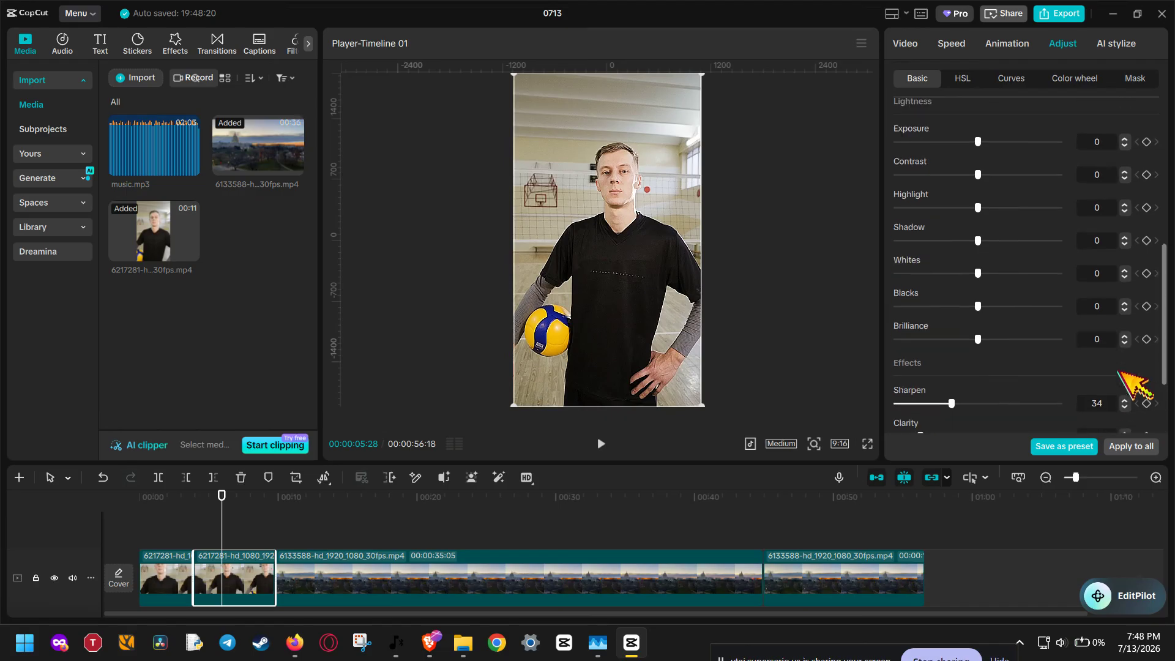
scroll(1123, 375, "down", 2)
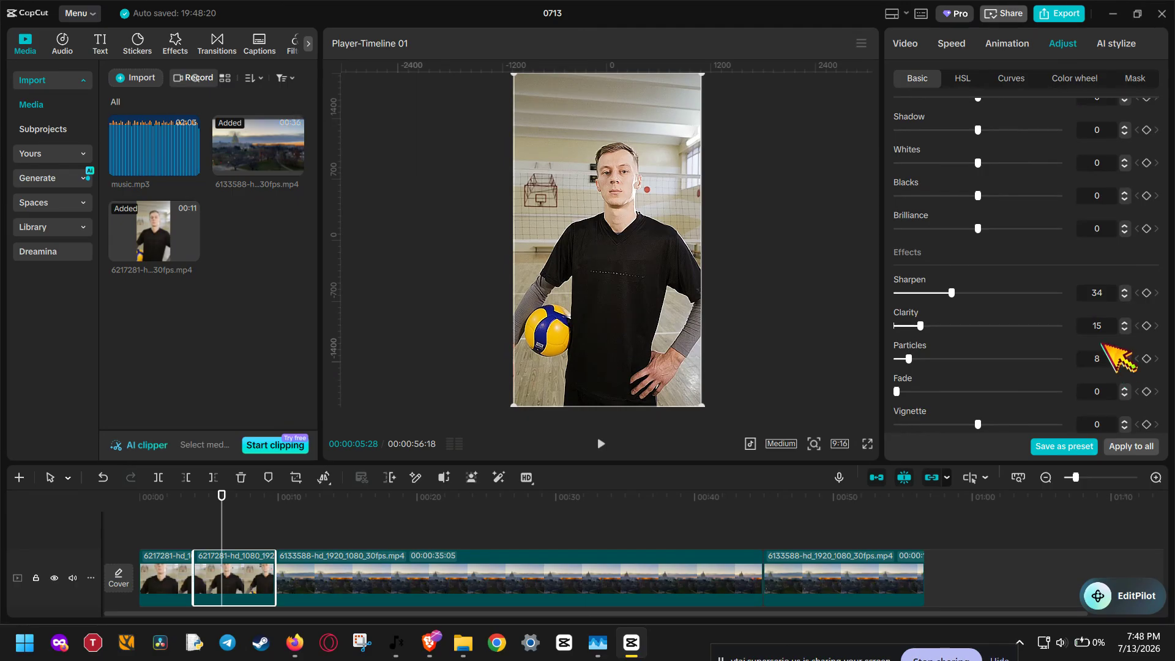
scroll(1102, 344, "up", 5)
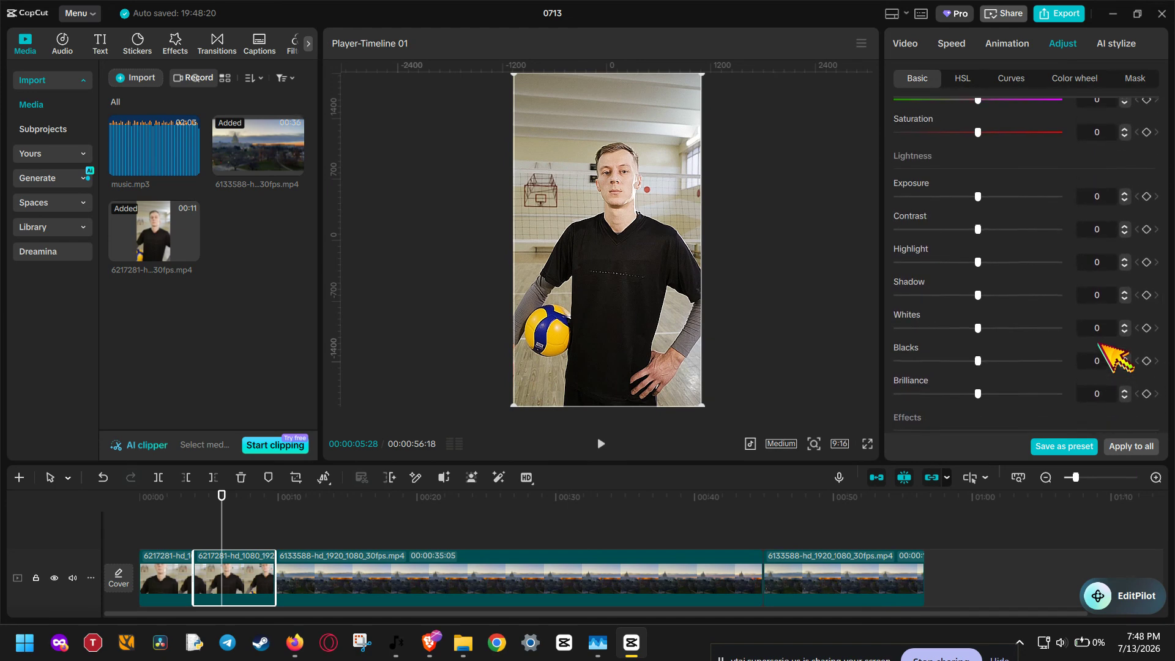
Try weak image noise reduction and UHD quality enhancement on the selected clip, and switch both off again
left_click(900, 43)
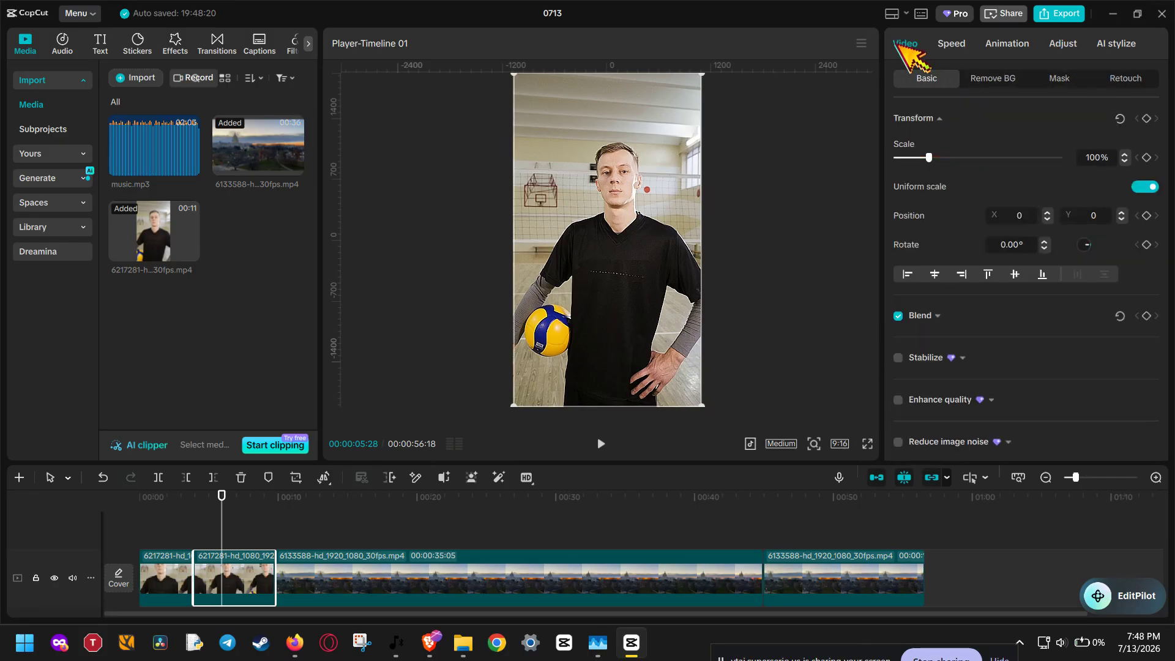
scroll(959, 312, "down", 2)
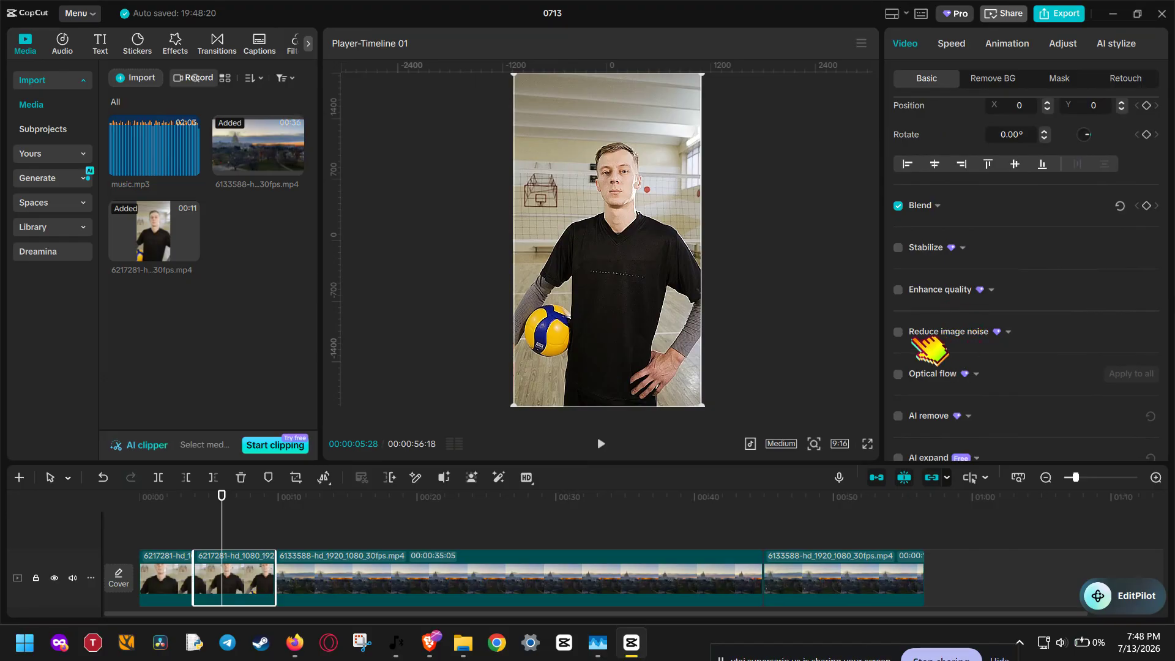
left_click(898, 332)
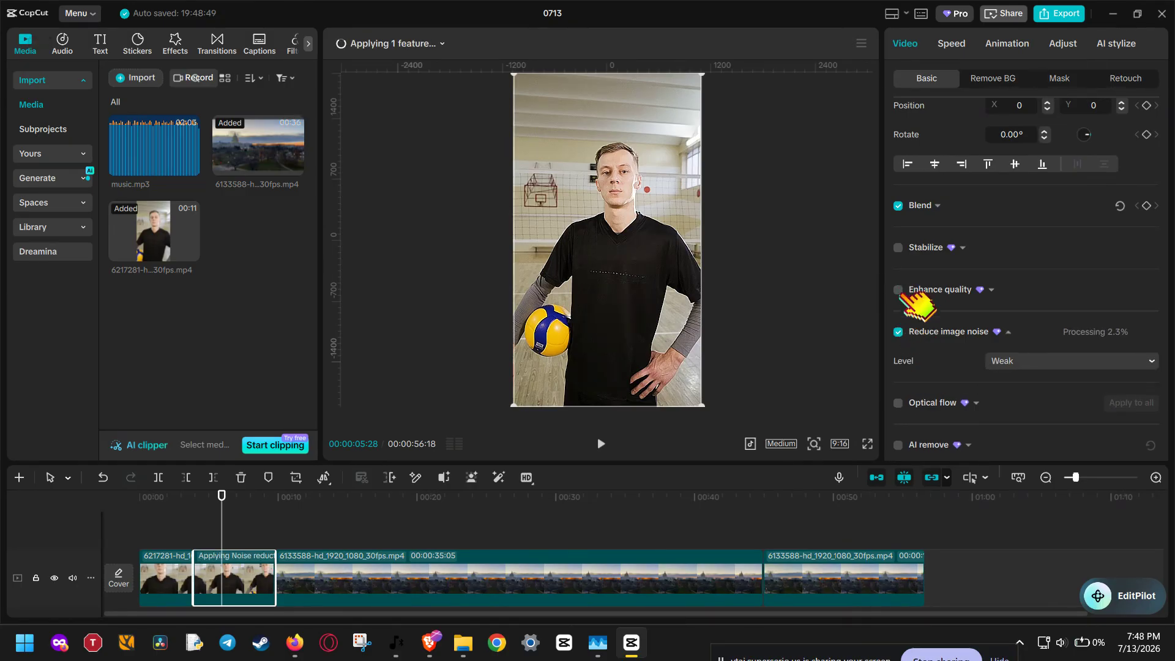
left_click(900, 290)
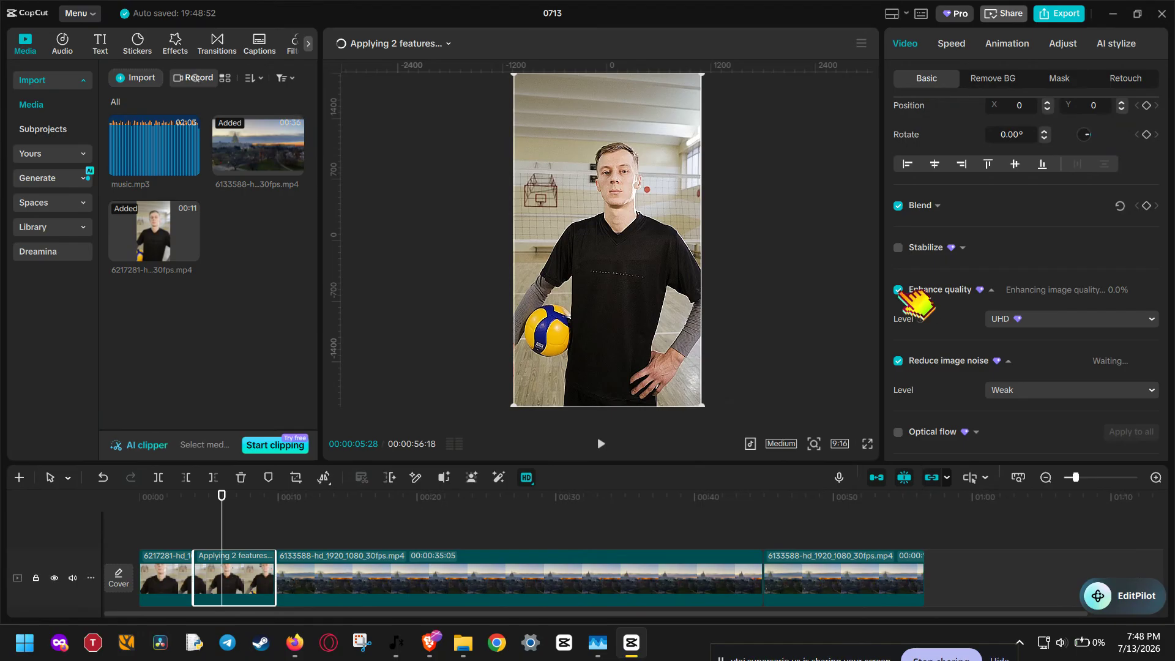
left_click(900, 290)
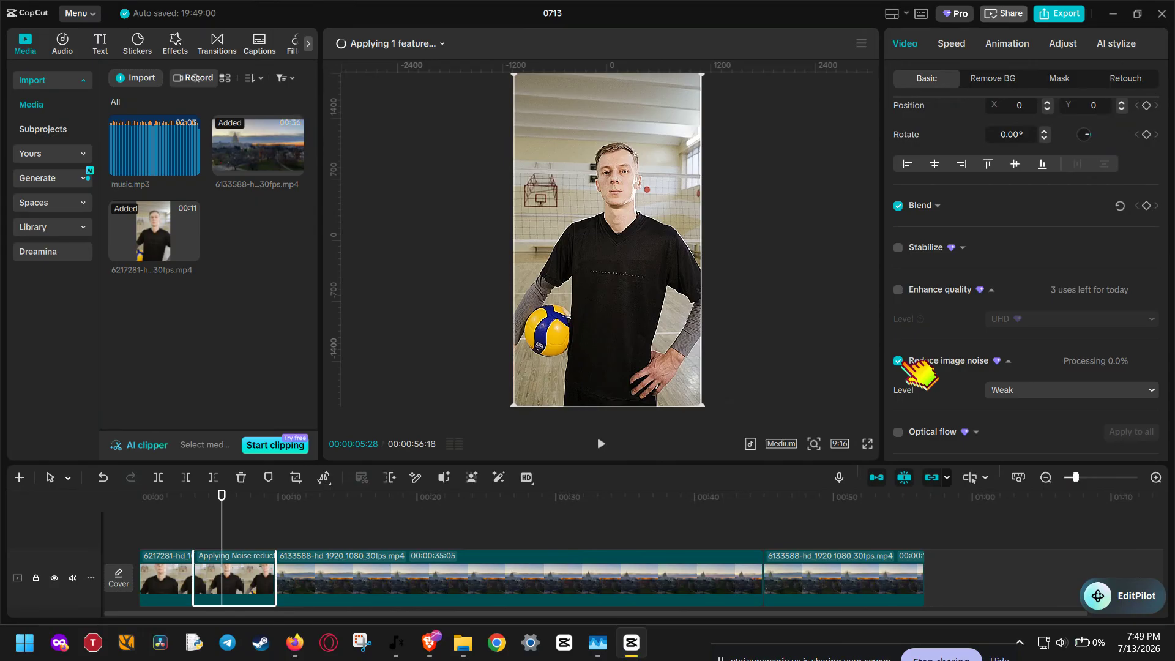
left_click(899, 362)
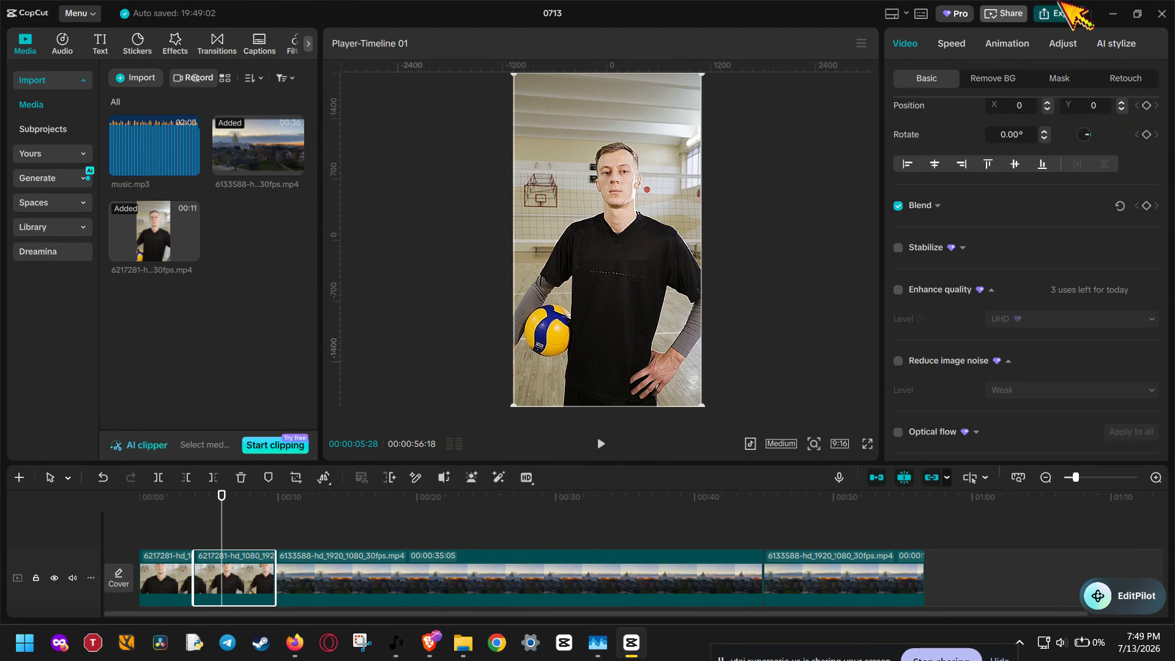
Open the export settings for the timeline and set the video resolution to 2K
left_click(1063, 5)
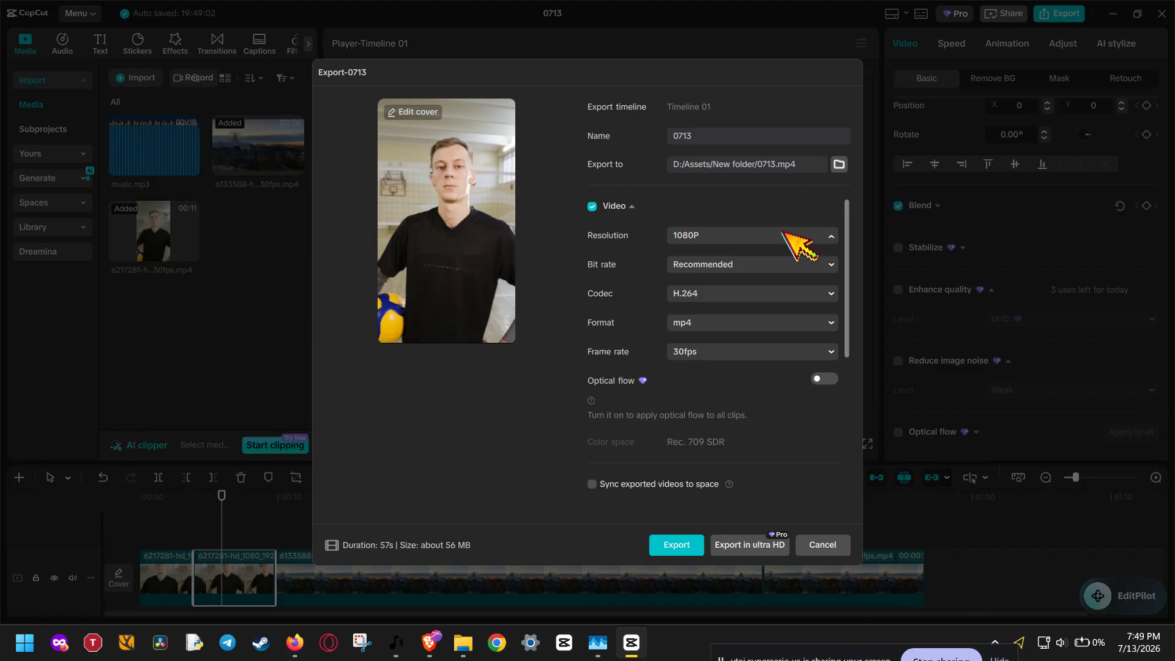
left_click(790, 235)
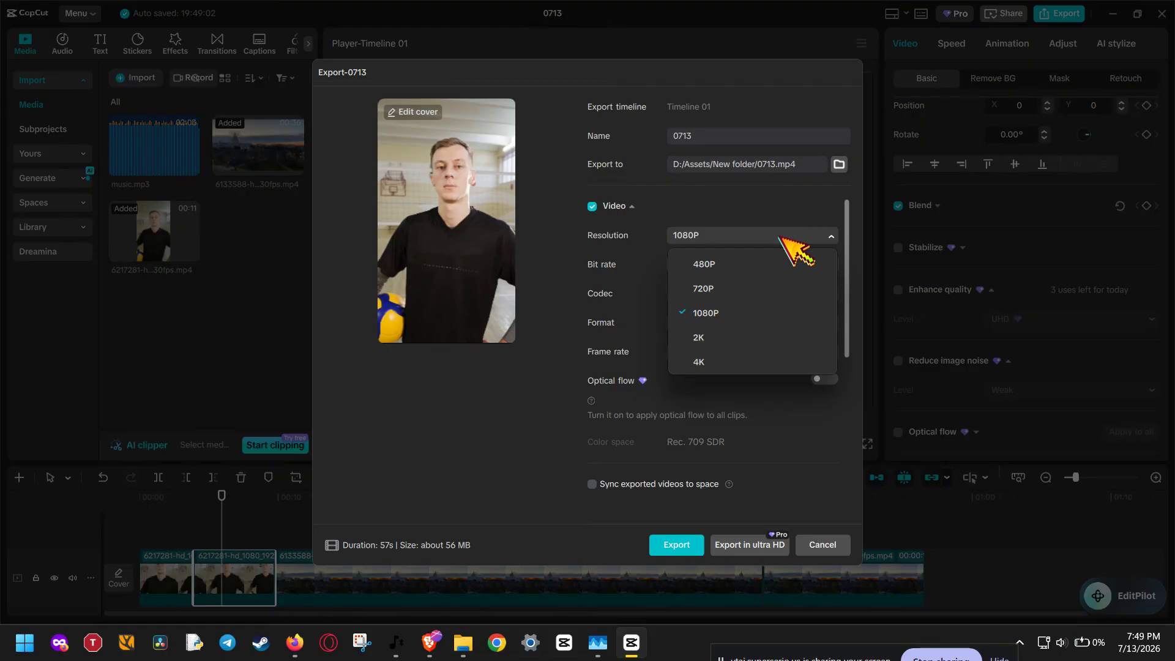
left_click(757, 337)
left_click(759, 235)
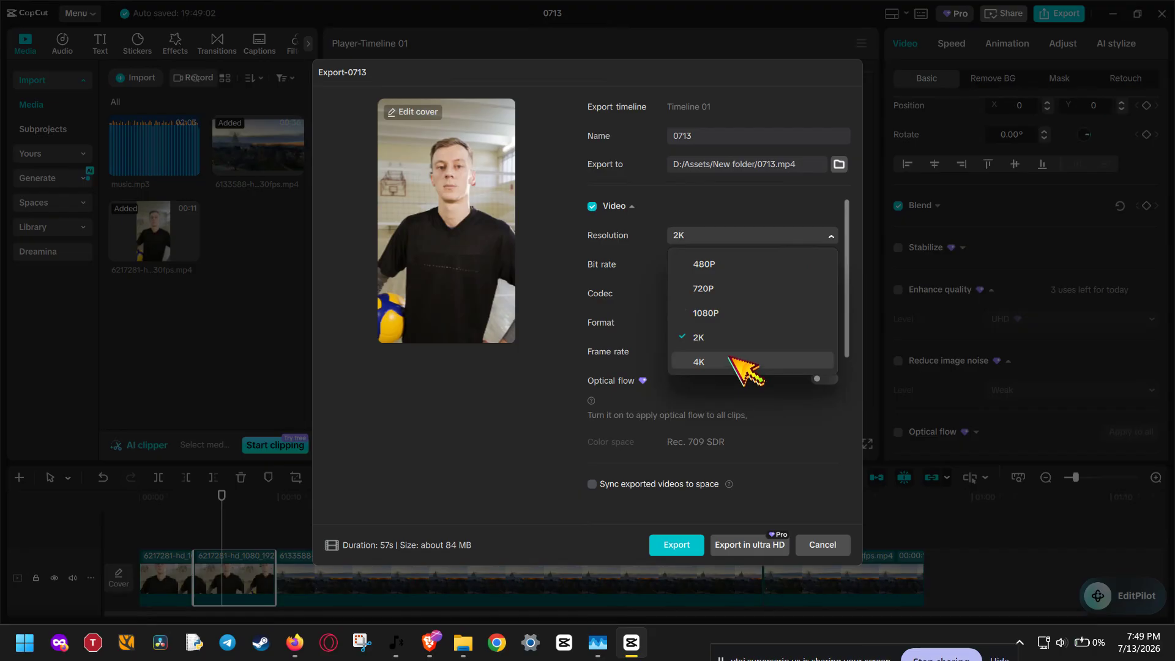
left_click(610, 325)
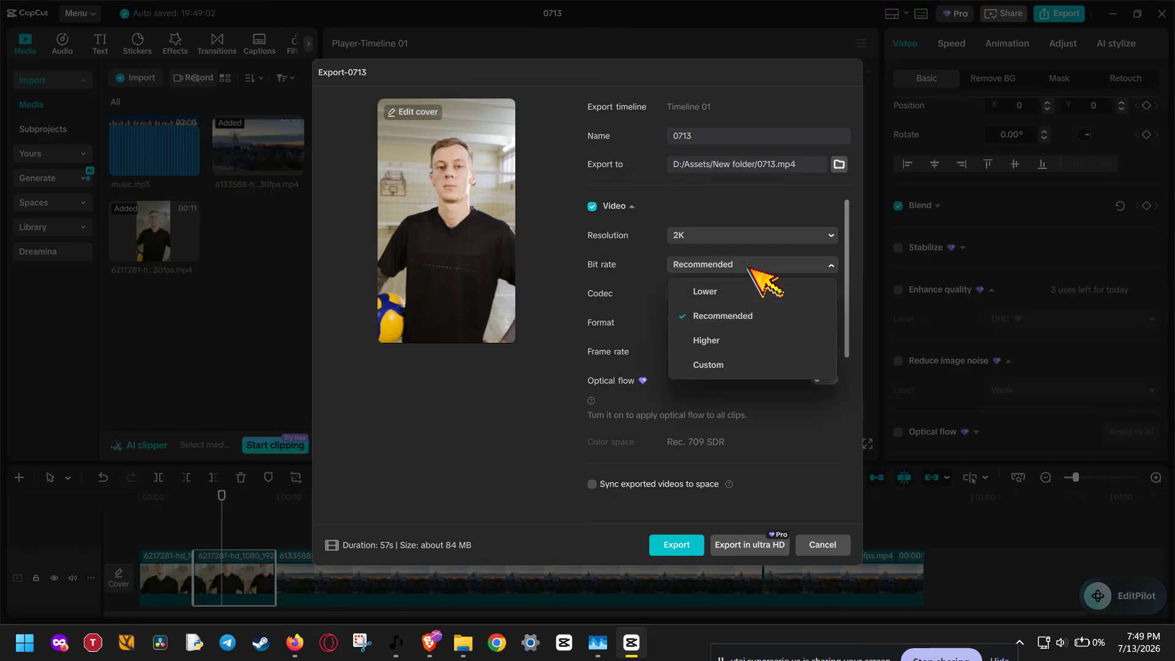
Set the export bit rate to Custom and the codec to HEVC
left_click(741, 365)
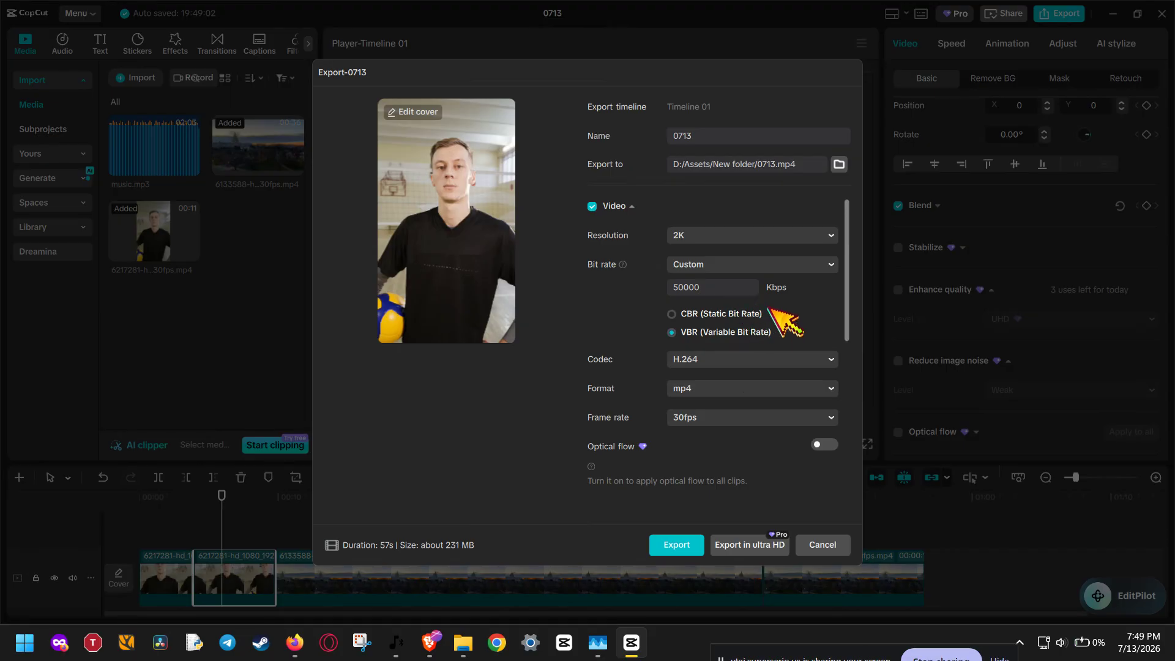
scroll(806, 322, "down", 2)
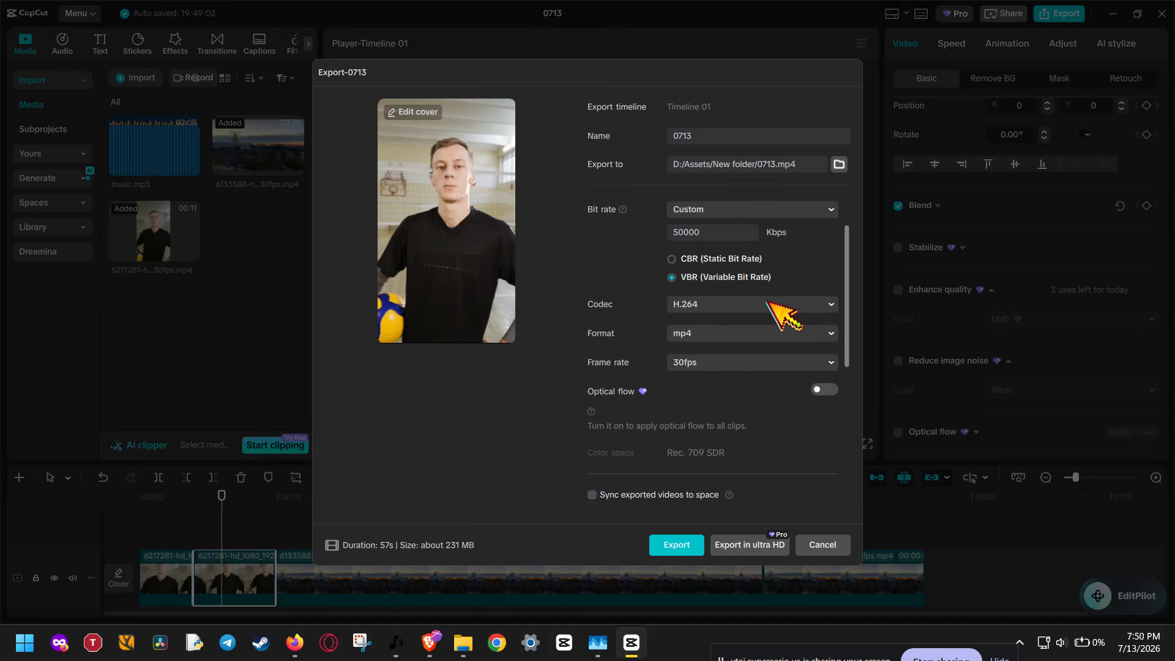
left_click(764, 305)
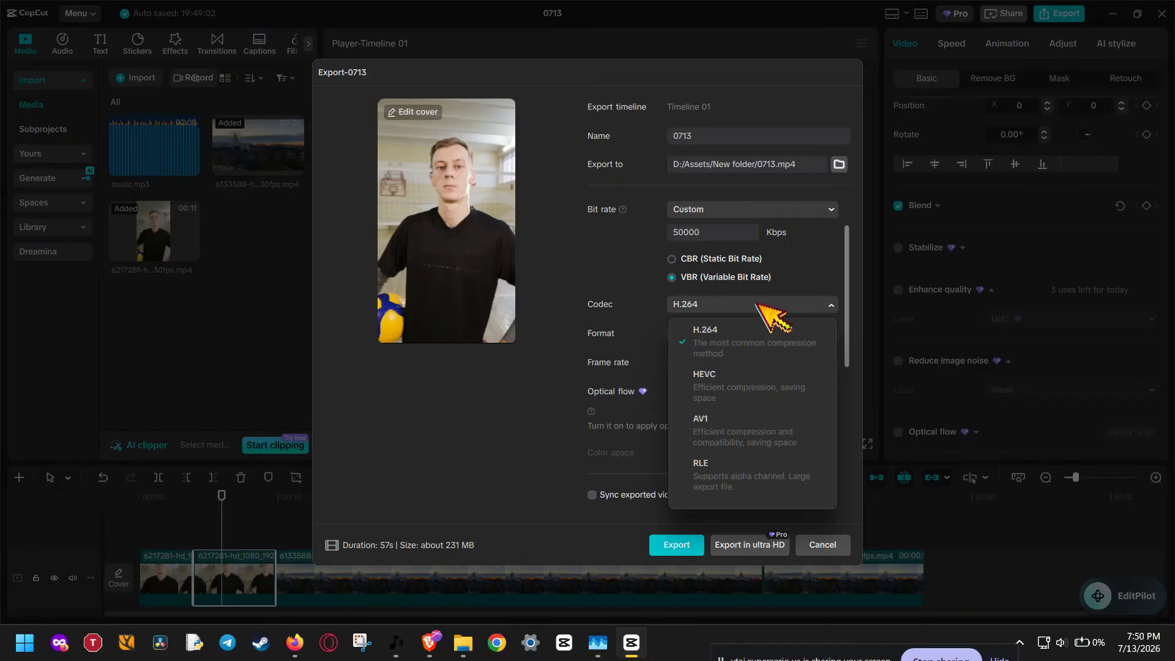
left_click(766, 386)
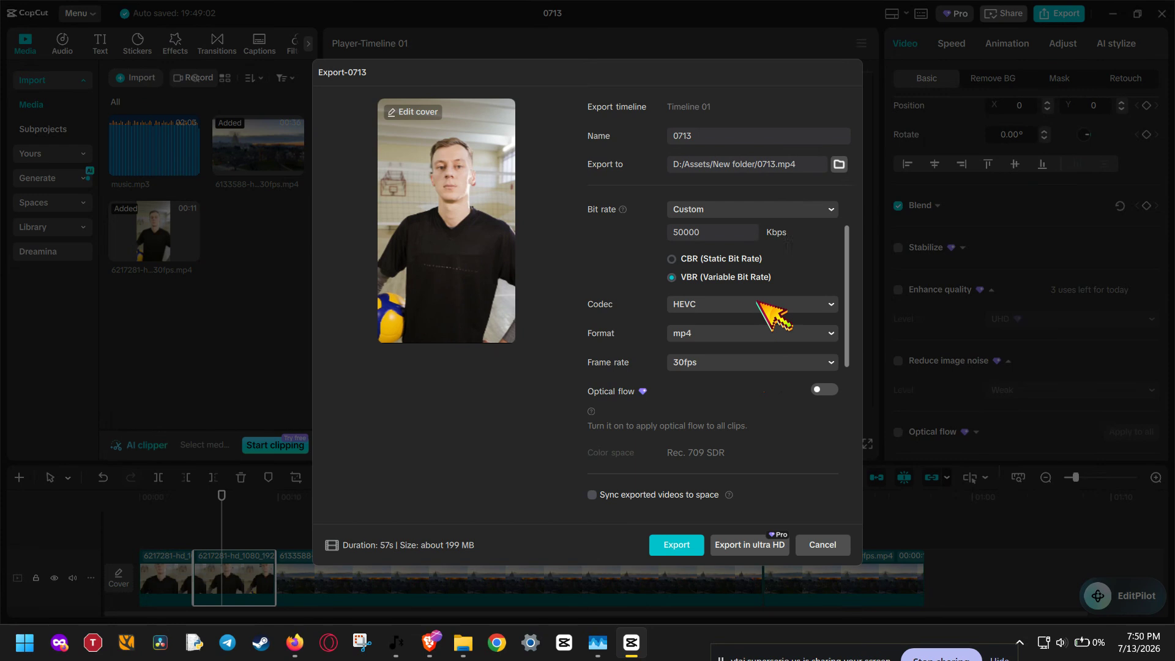
Review the export format and the available frame rates in the export settings
left_click(750, 332)
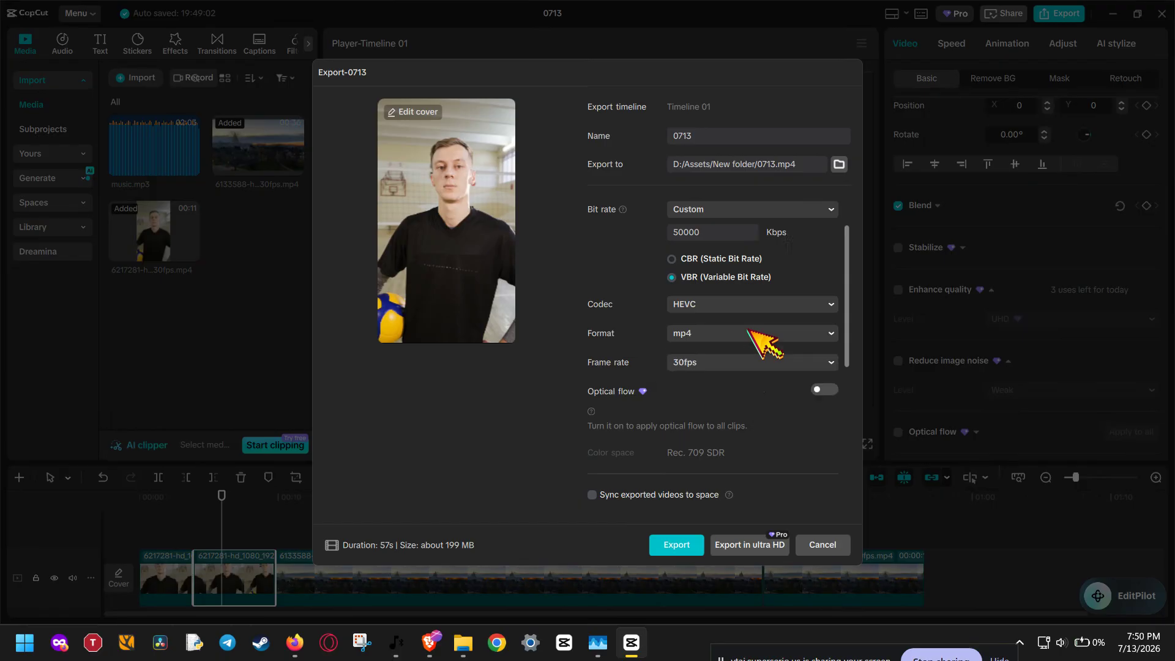
left_click(738, 365)
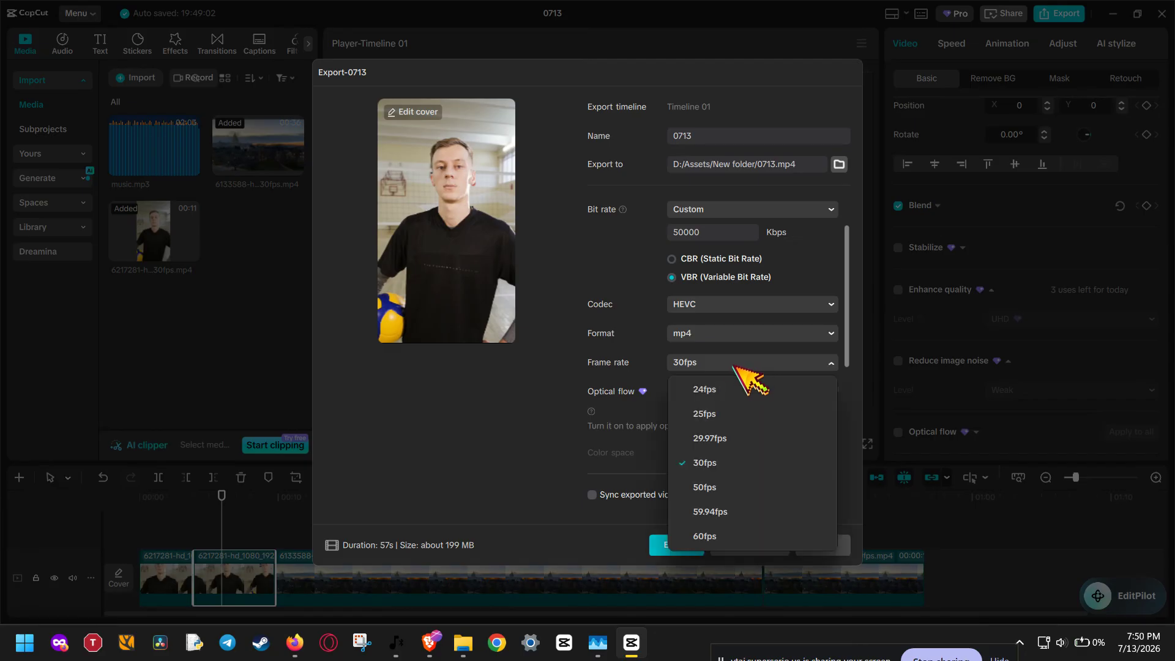
left_click(848, 357)
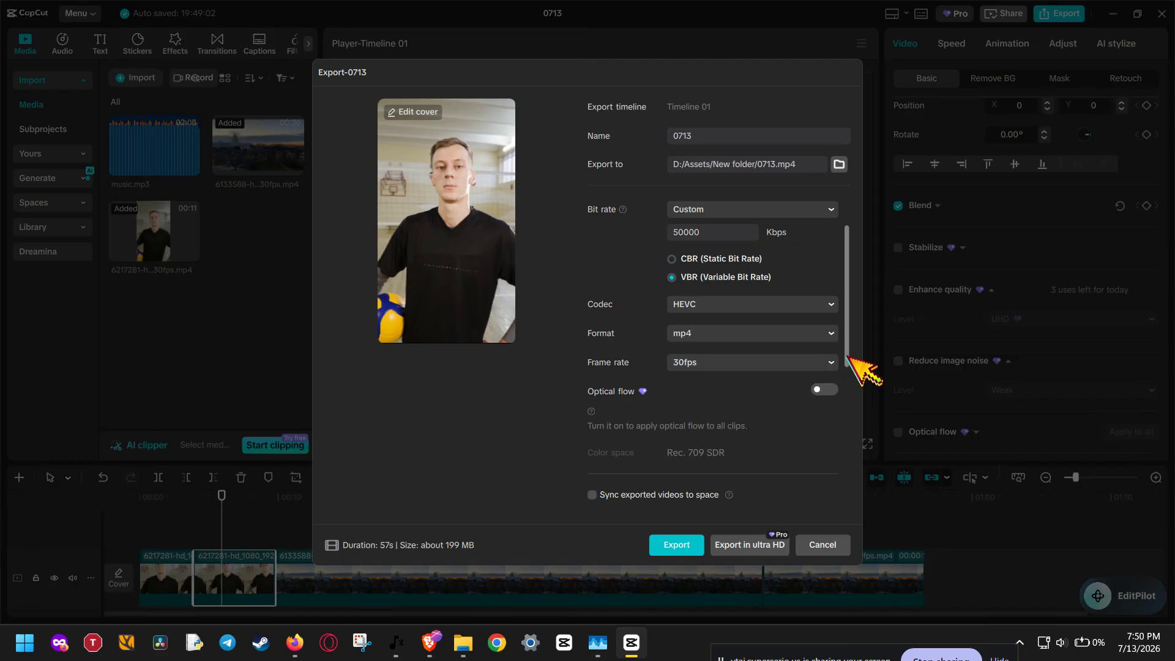